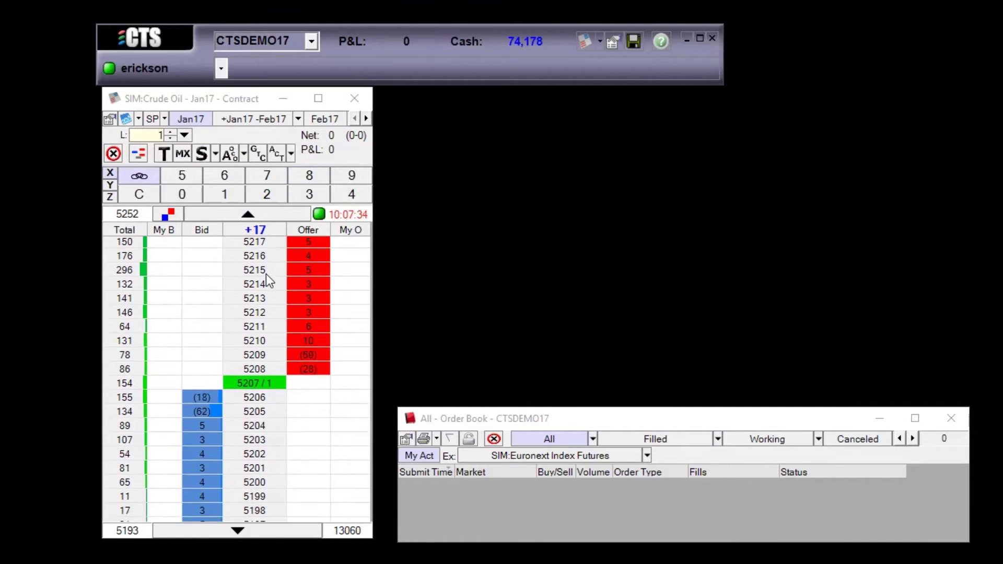
Step: Raise the Crude Oil Jan17 order quantity from 1 to 2 with the spinner
click(172, 133)
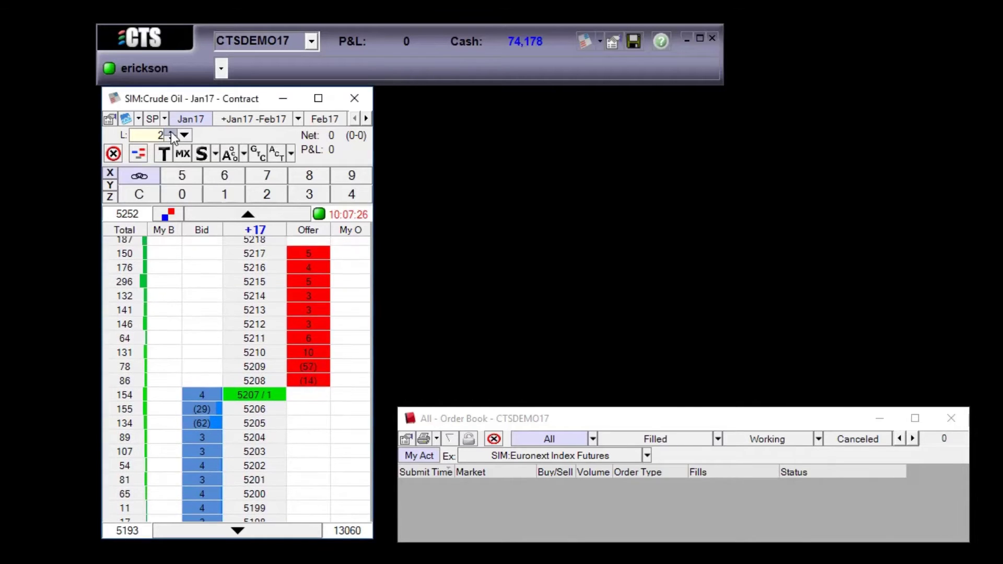
Step: Sell 2 Crude Oil Jan17 contracts with a working limit order at 5215
click(184, 135)
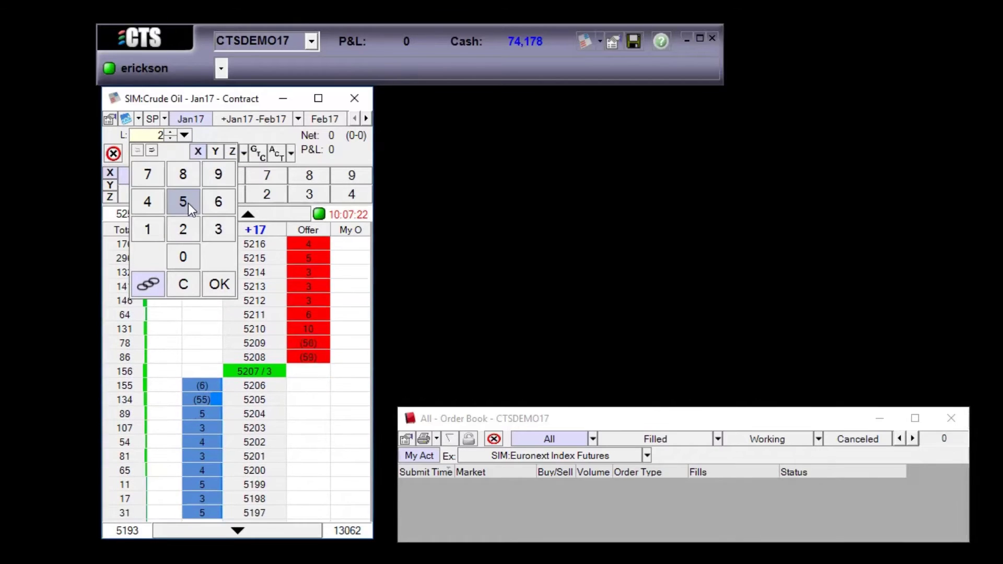
click(217, 284)
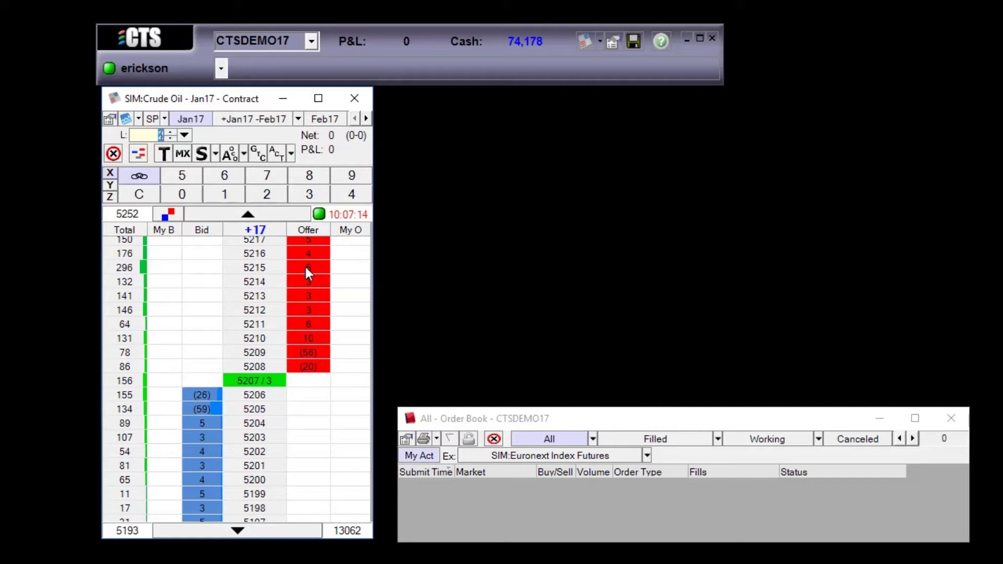
scroll(305, 265, up, 1)
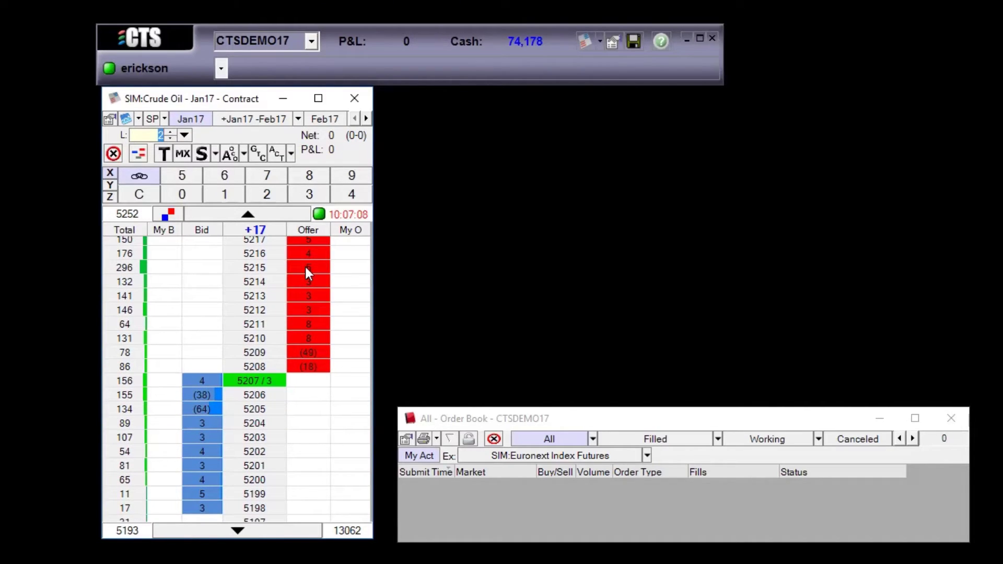
click(306, 267)
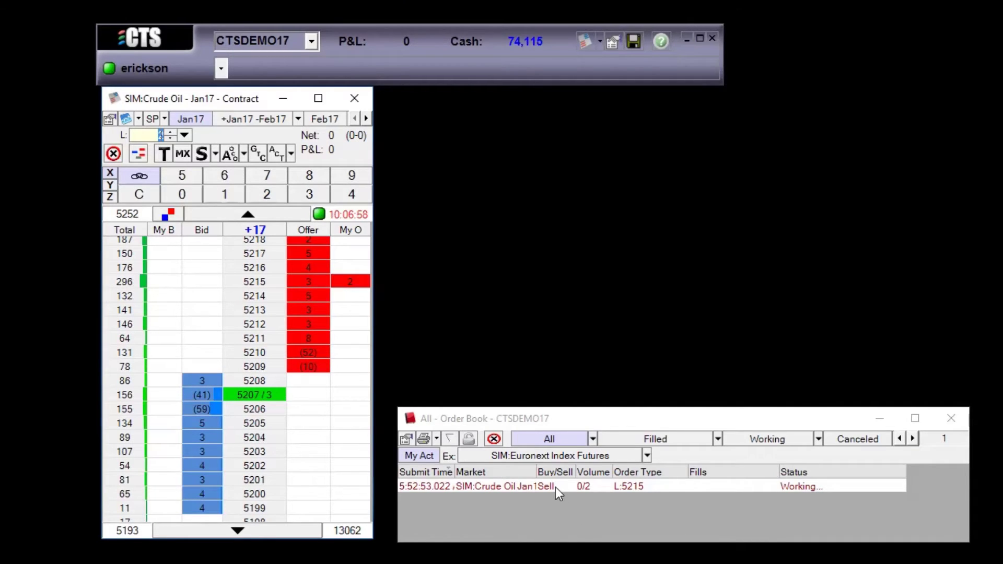
Step: Check the Working and All filters, then place a 1-lot buy limit at 5202
click(786, 438)
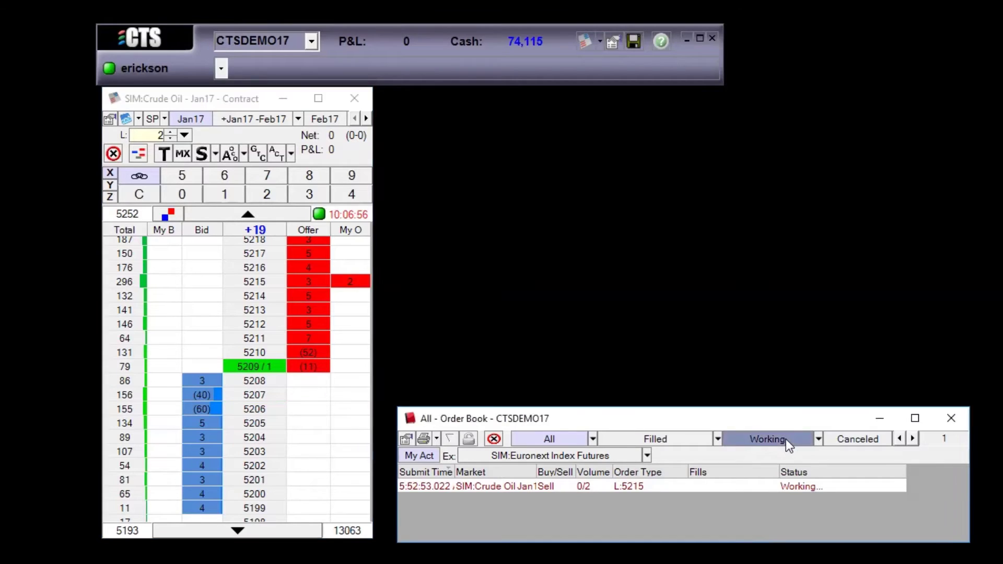
click(550, 437)
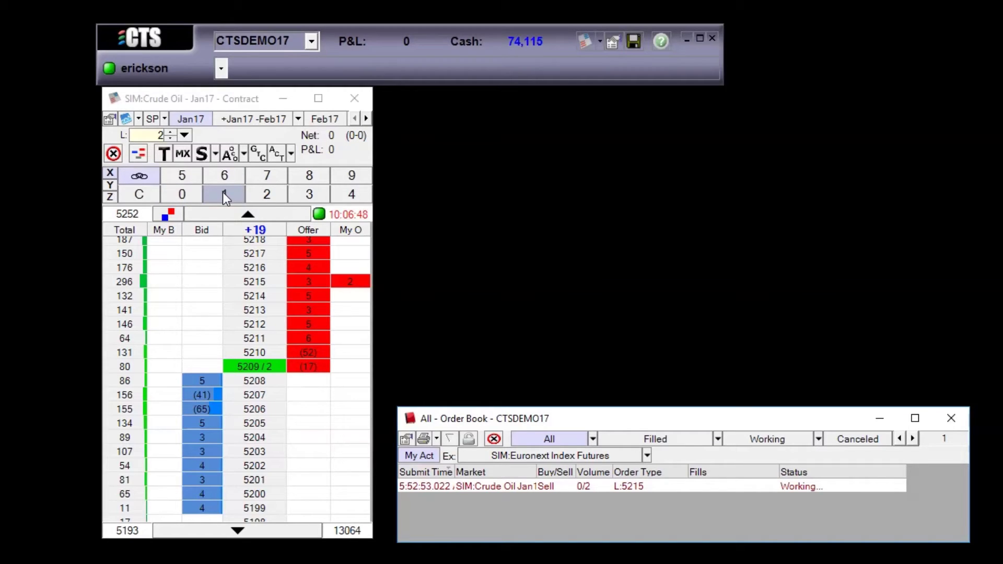
click(171, 139)
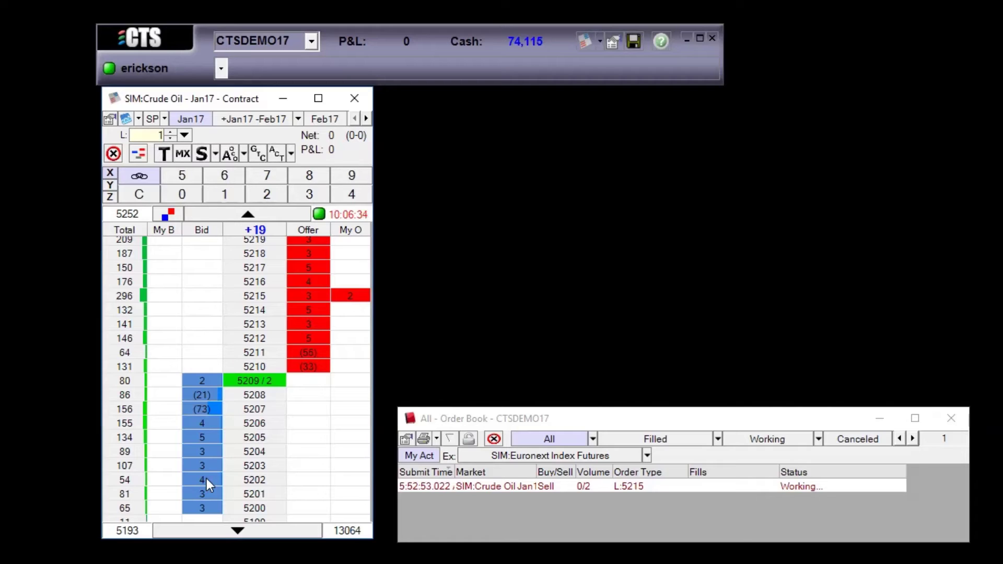
click(206, 478)
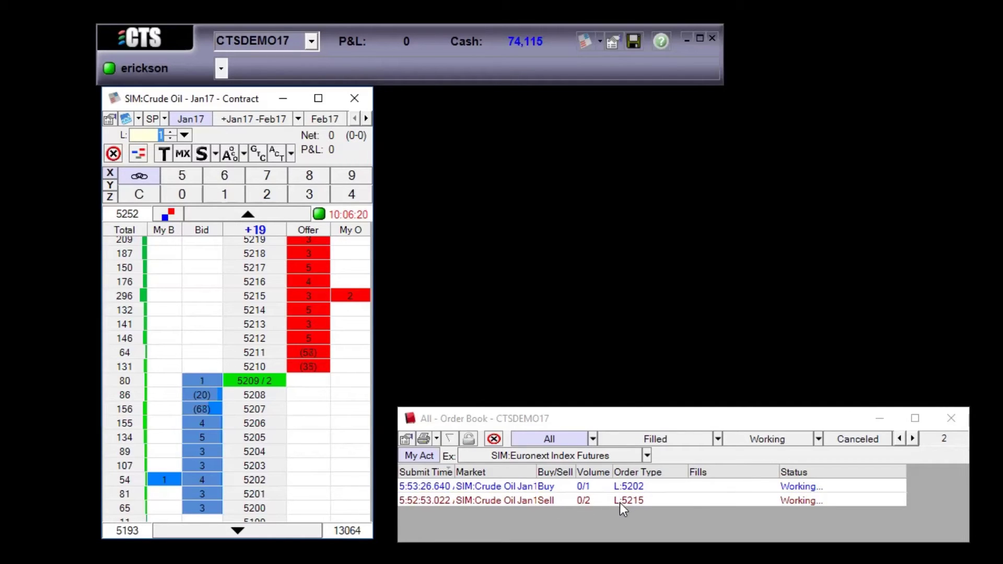
Step: Move the working 1-lot buy order on the ladder from 5202 to 5204
click(756, 438)
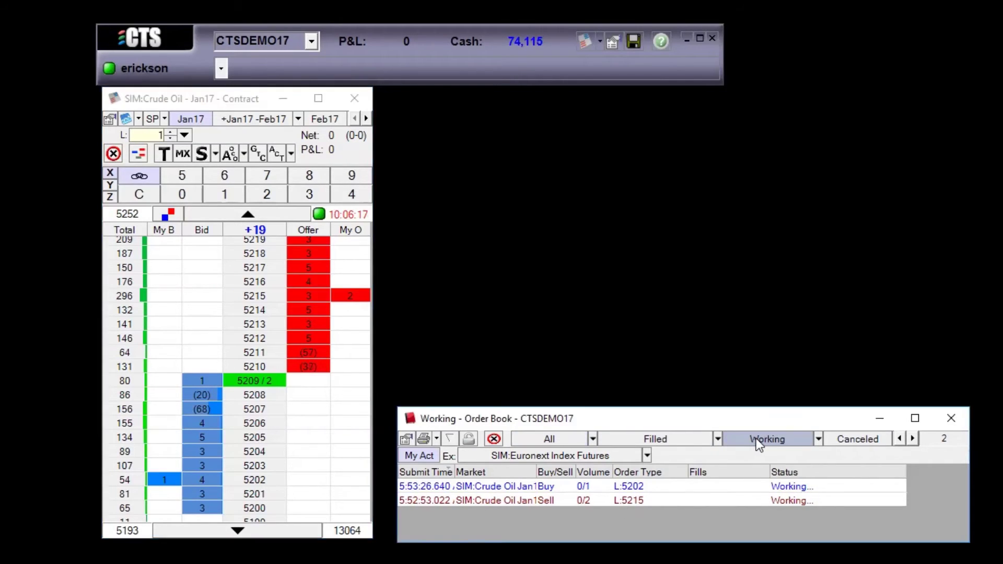
click(556, 438)
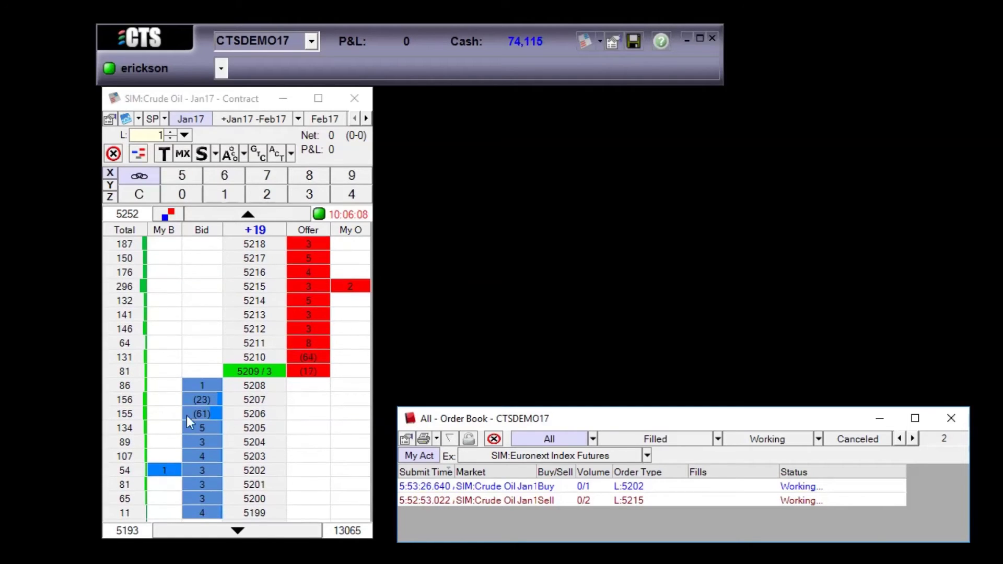
click(161, 462)
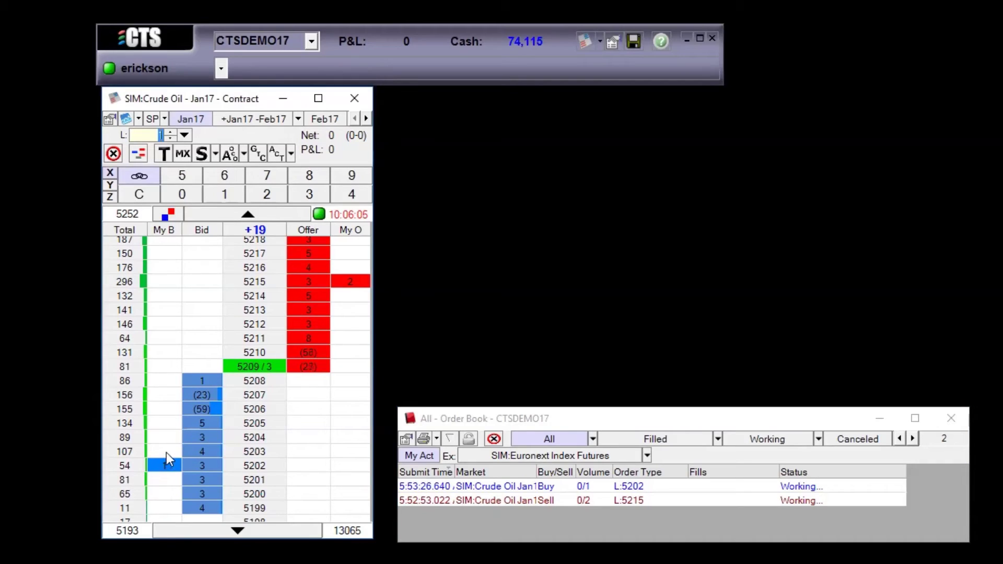
click(168, 441)
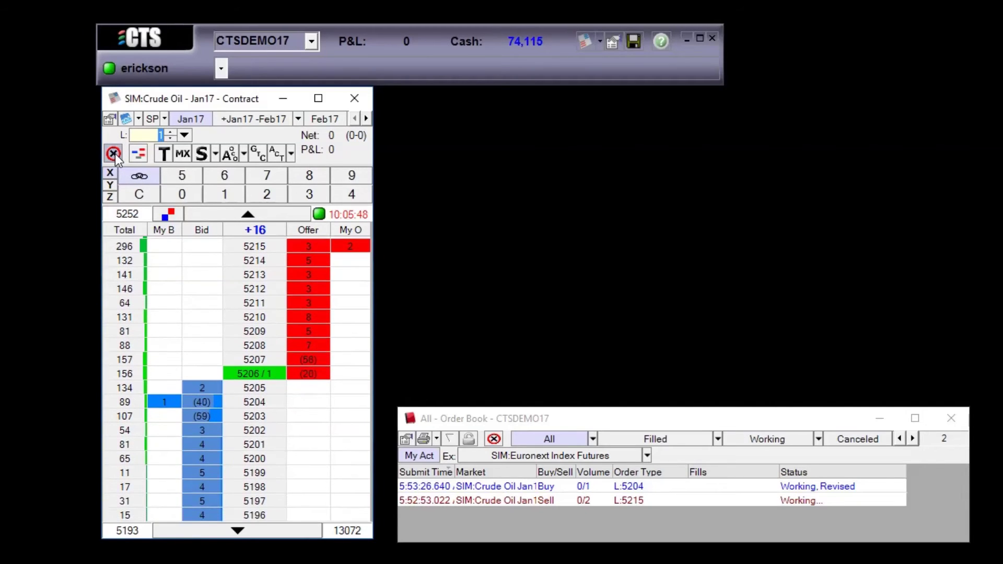
Step: Cancel the 5215 sell and 5204 buy, then place a 1-lot sell limit at 5213
click(114, 154)
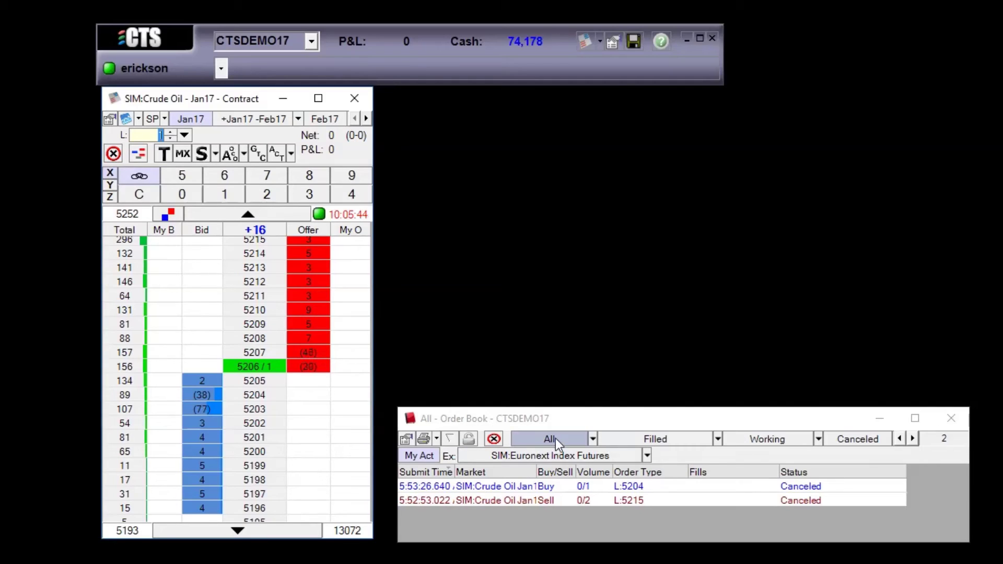
click(874, 438)
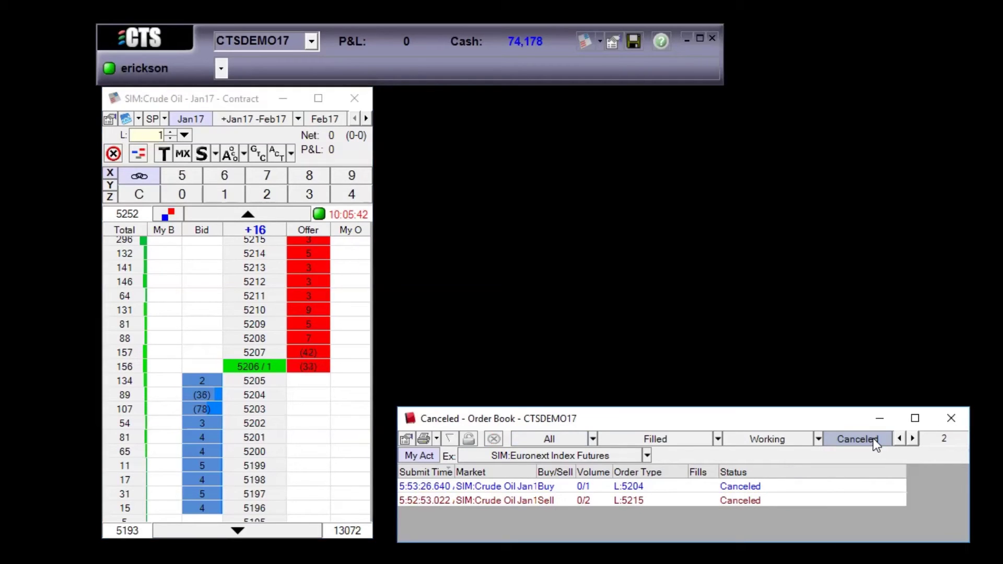
click(553, 442)
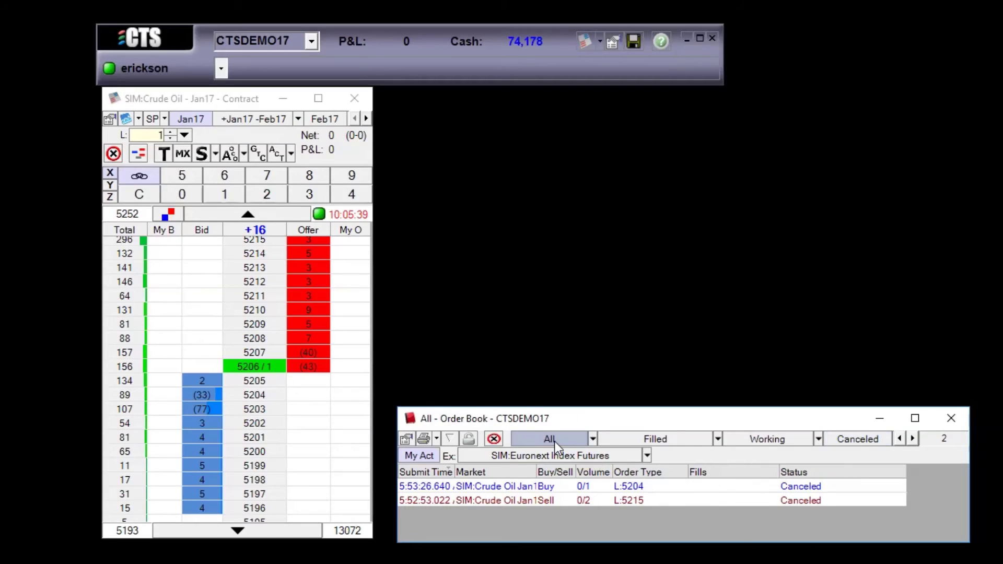
click(306, 264)
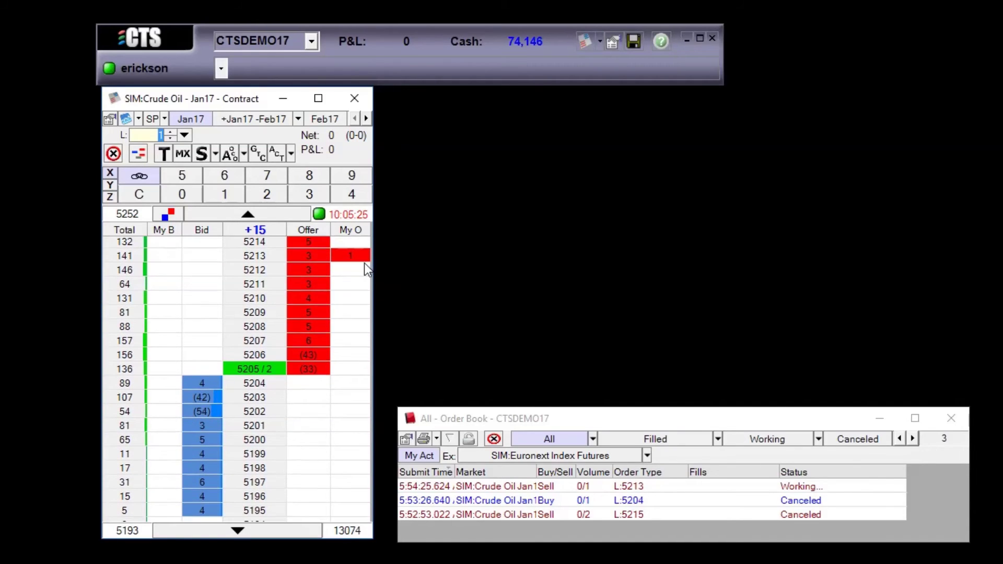
click(359, 255)
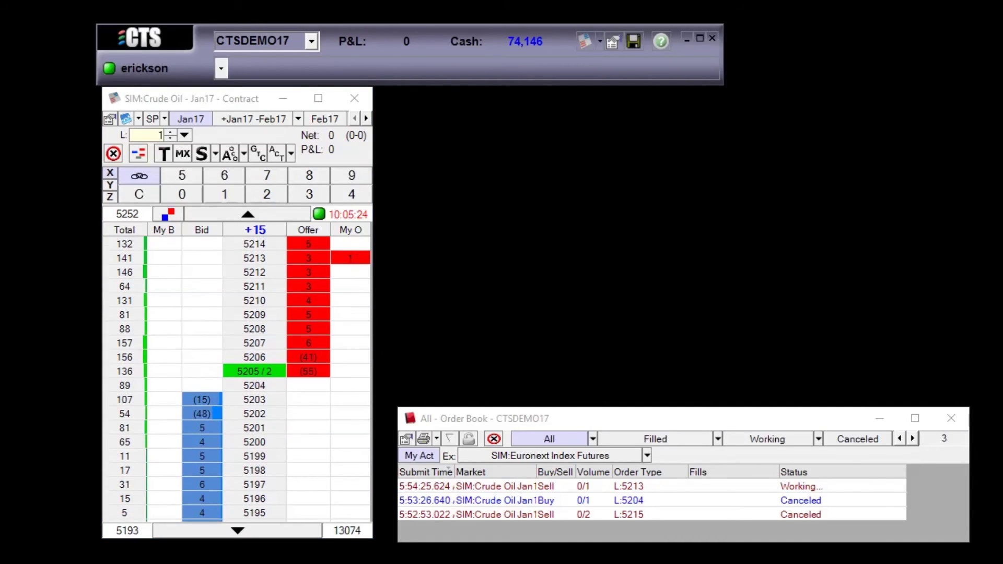
Step: Revise the sell order's Limit Price to 5214 in the Revise Orders ticket
drag(583, 369, 683, 256)
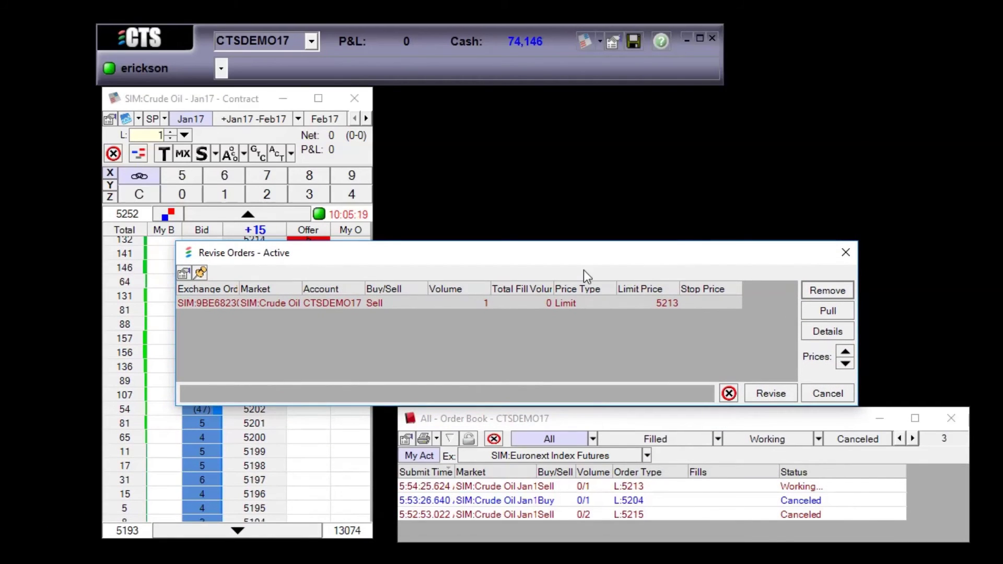
drag(603, 252, 693, 216)
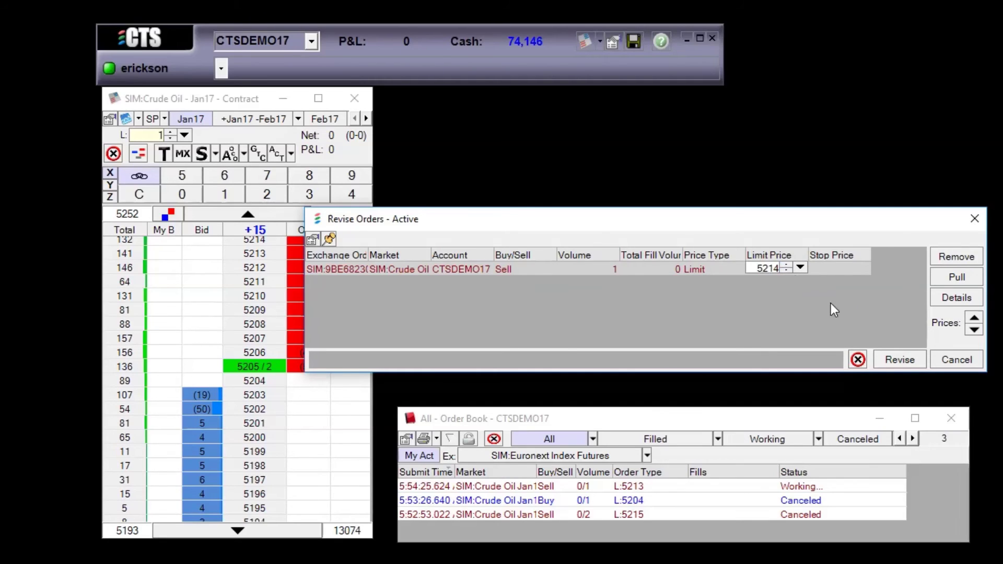
click(898, 361)
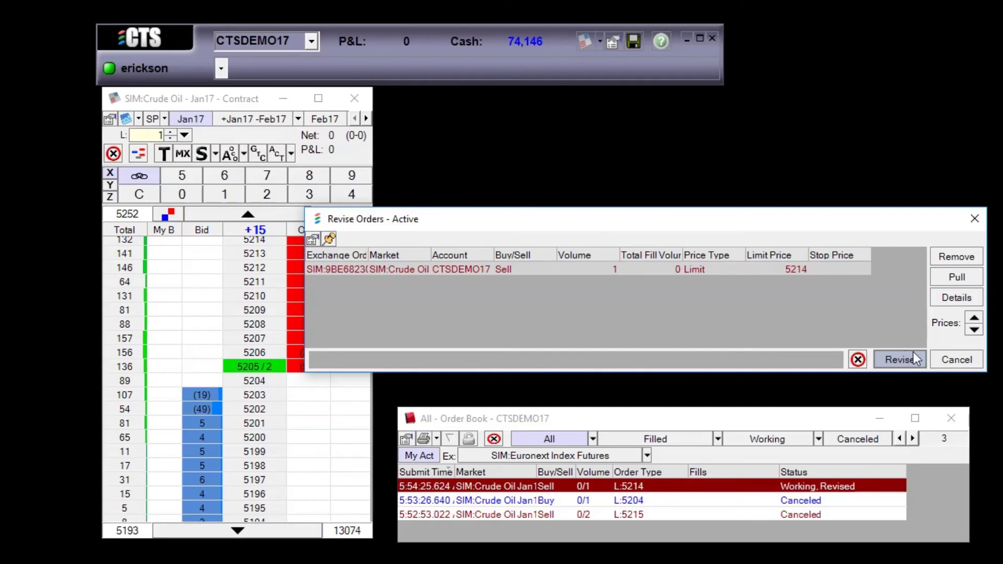
click(972, 219)
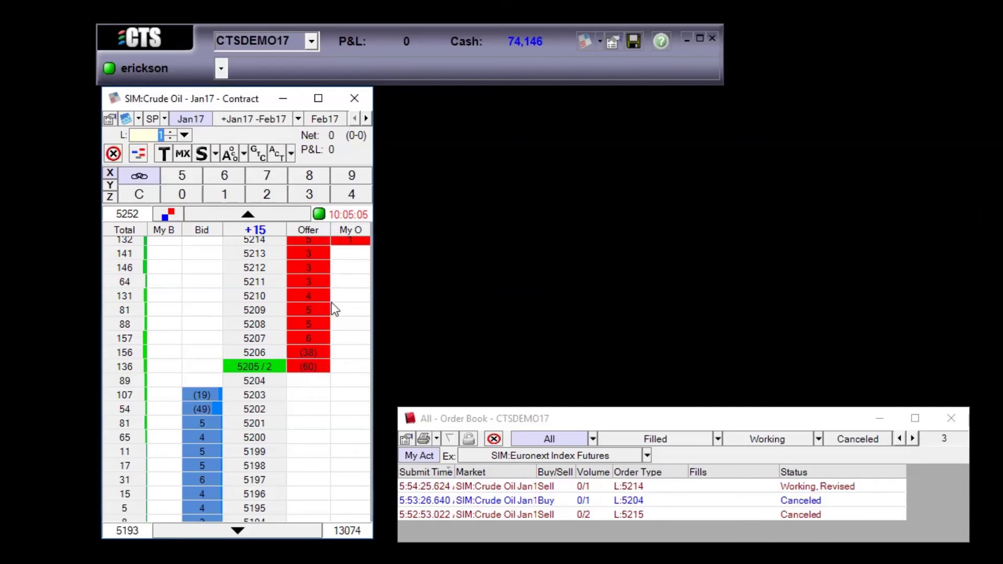
Step: Cancel the 5214 sell order and show only Canceled orders in the order book
click(355, 243)
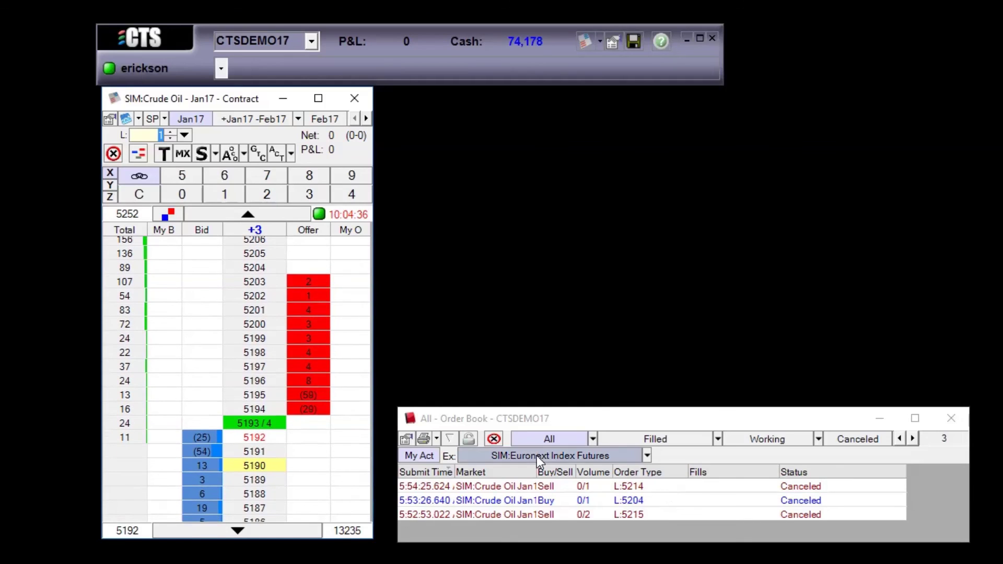
click(875, 437)
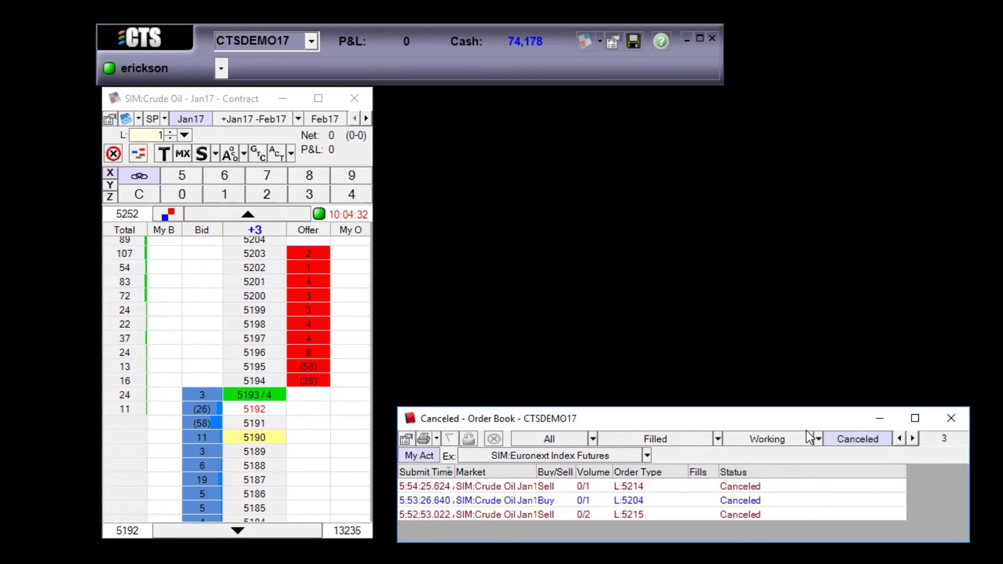